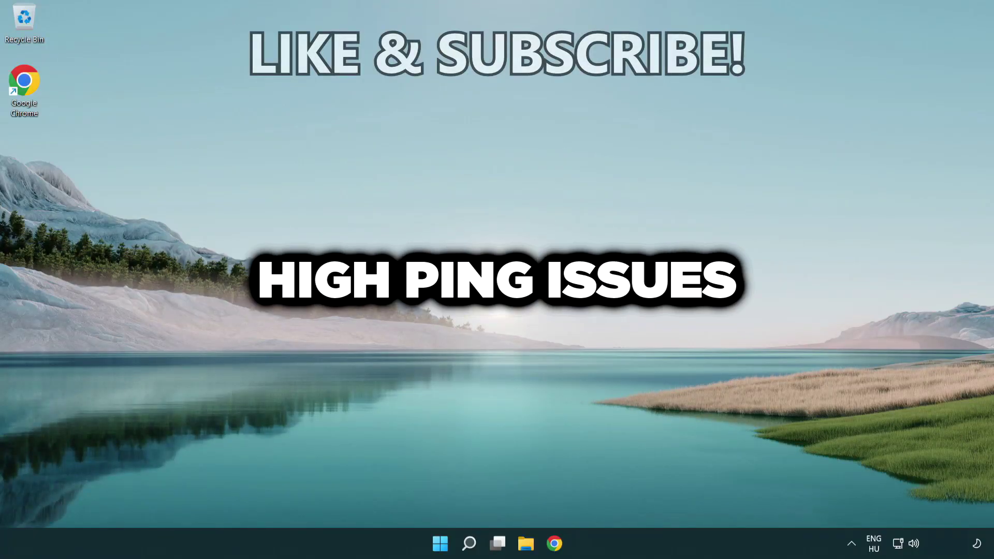
Step: Search Windows for 'cmd' and launch Command Prompt as administrator
click(470, 548)
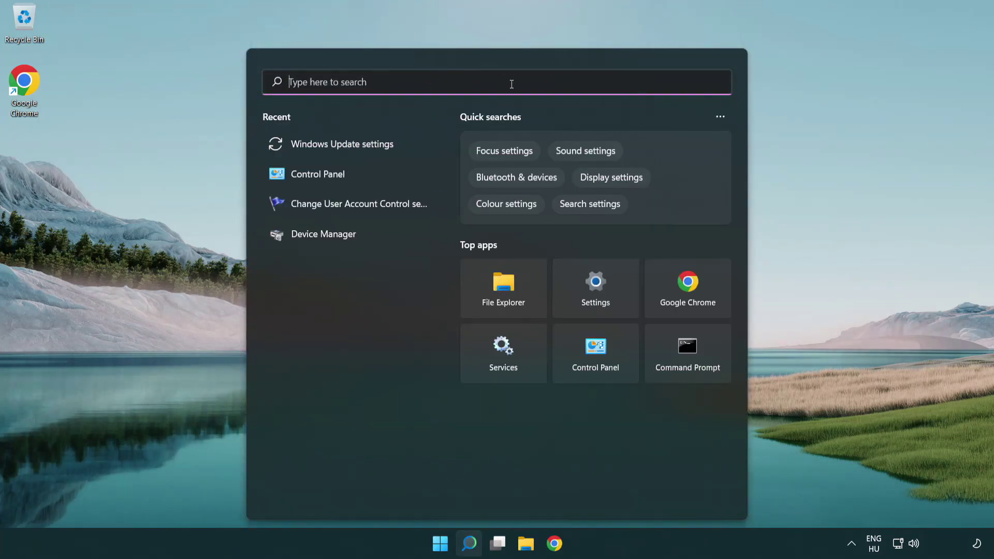
text(cmd)
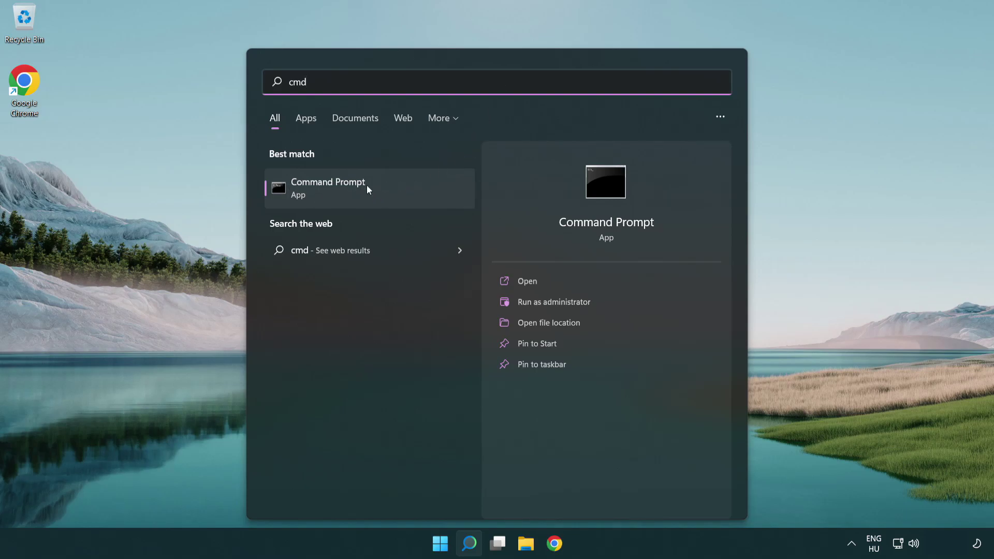
right_click(405, 186)
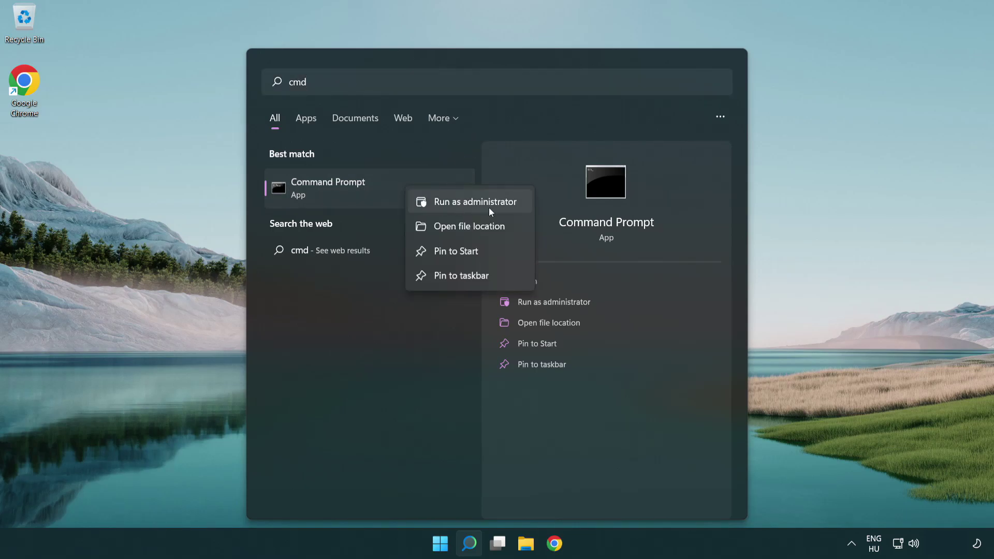
click(482, 204)
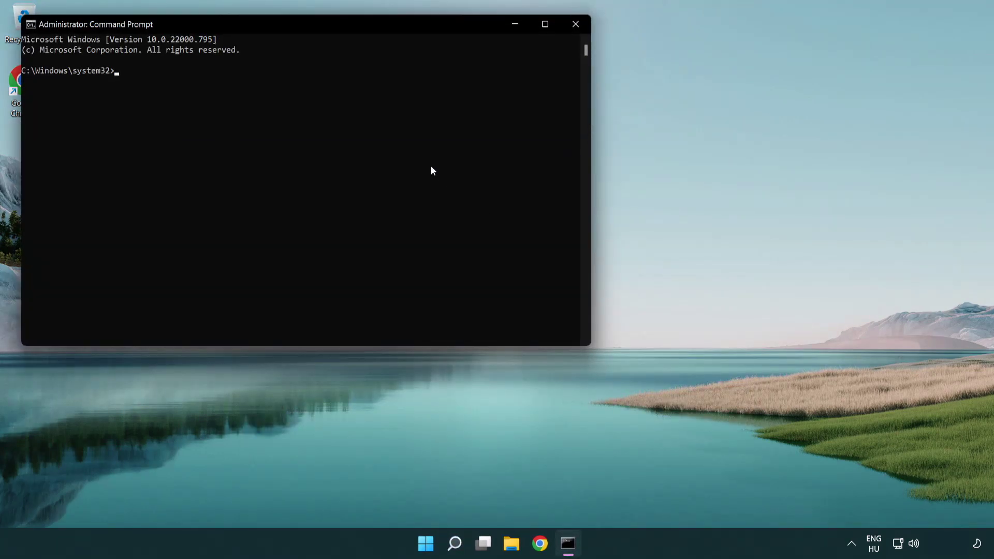
Step: Run ipconfig /flushdns and netsh winsock reset, then exit the console
drag(356, 25, 538, 115)
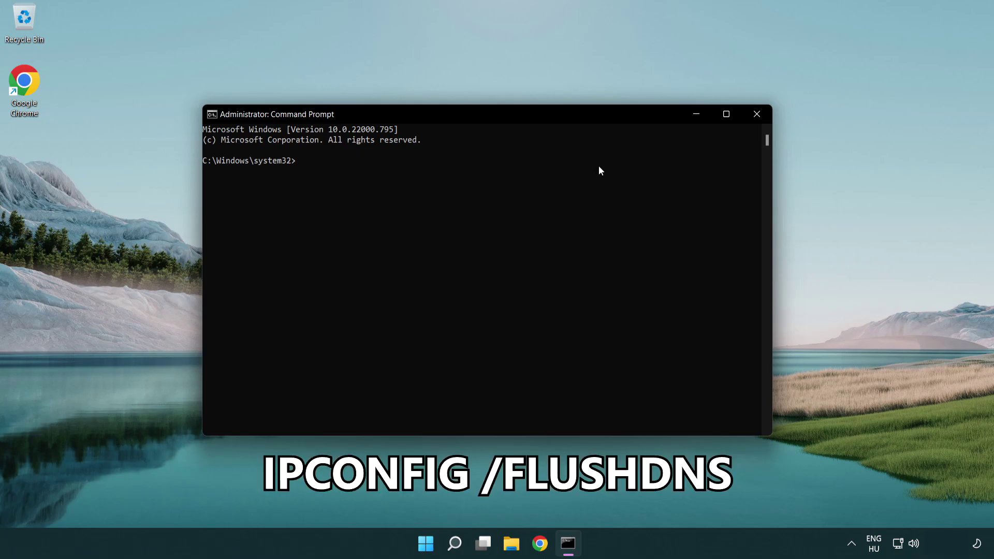
text(ipcon)
text(fig )
text(/)
text(flushdn)
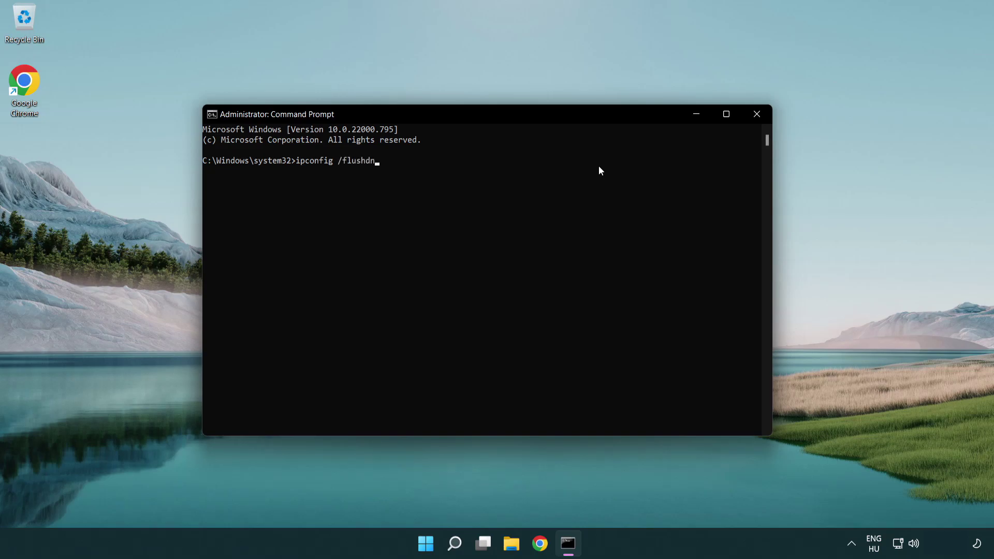
text(s)
key(Return)
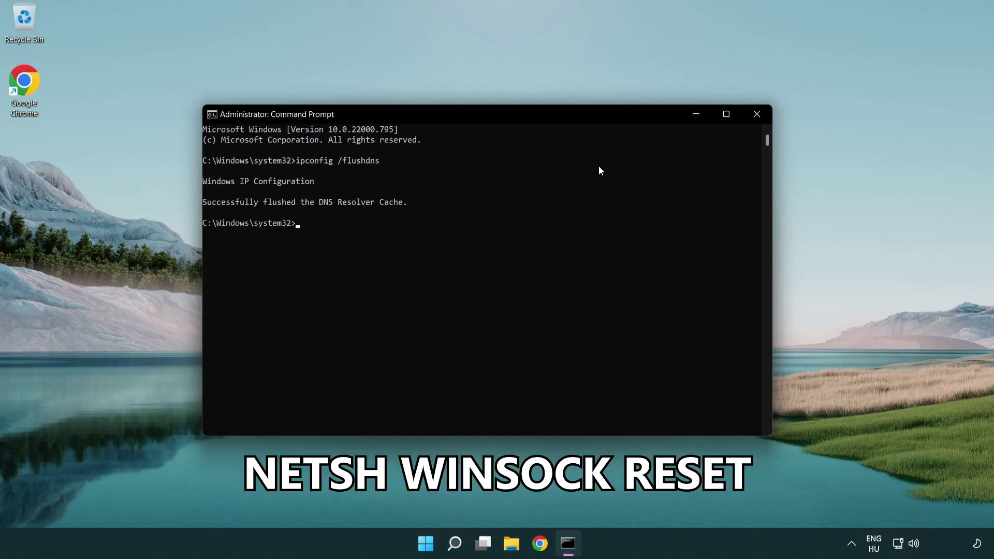
text(netsh win)
text(sock rese)
text(t)
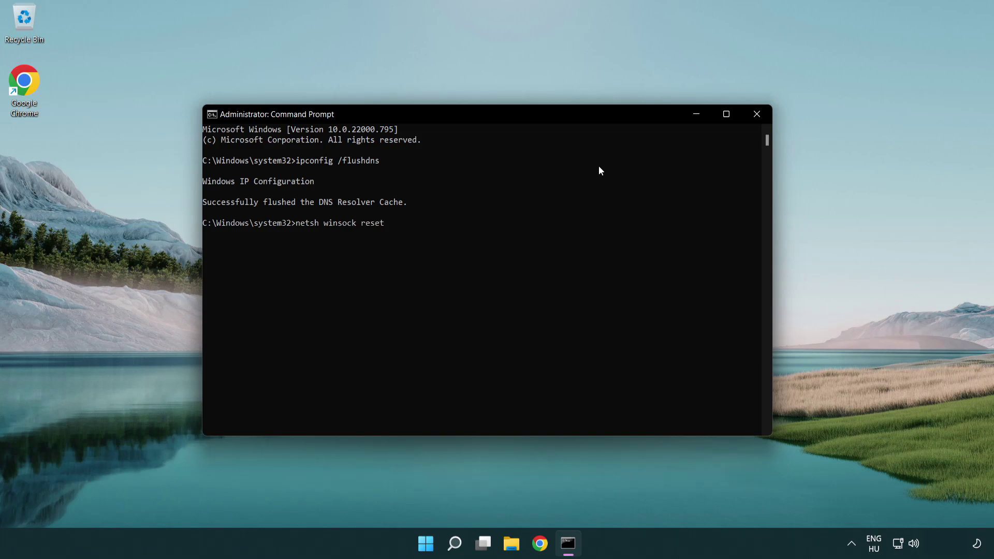
key(Return)
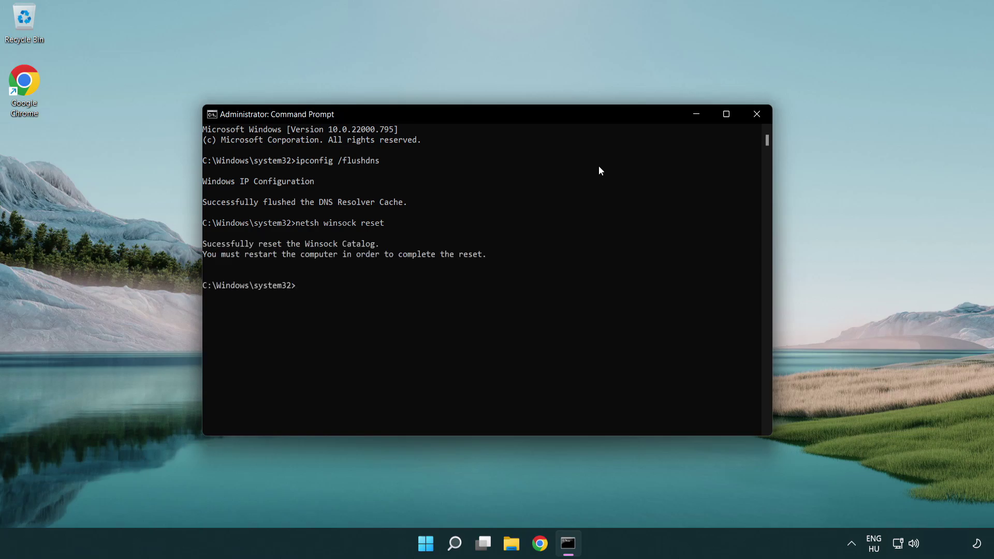
text(ex)
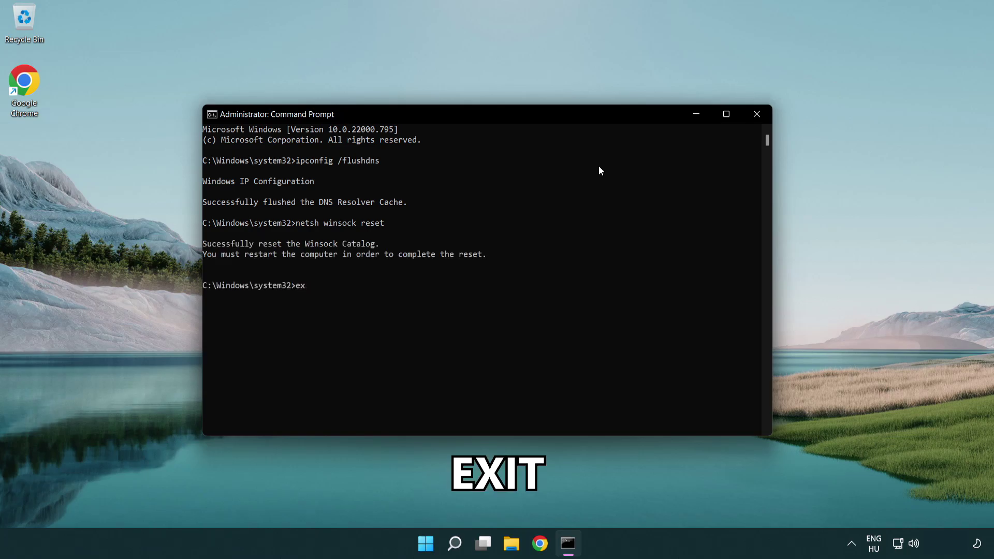
text(it)
key(Return)
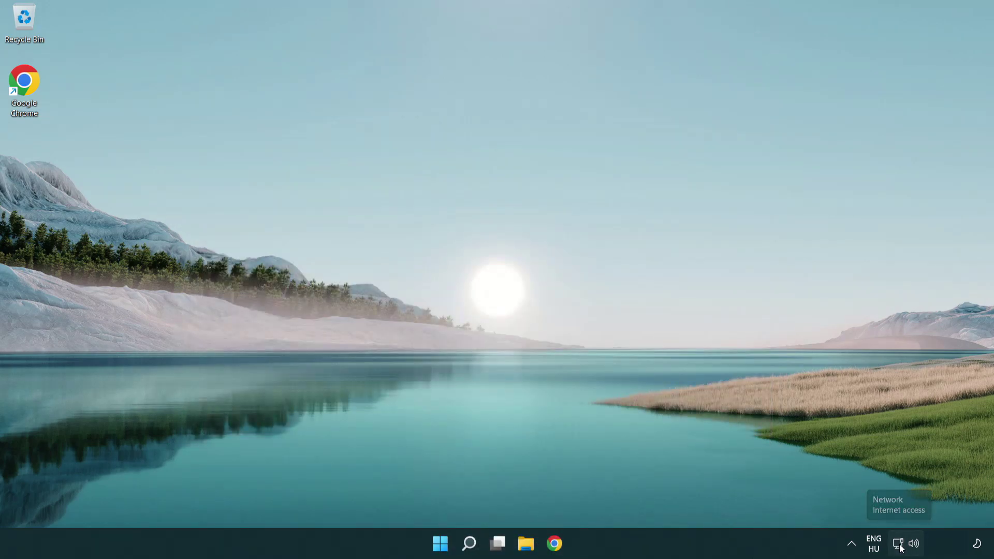
Step: Reach Advanced network settings through the network tray icon's Network and Internet settings
right_click(900, 547)
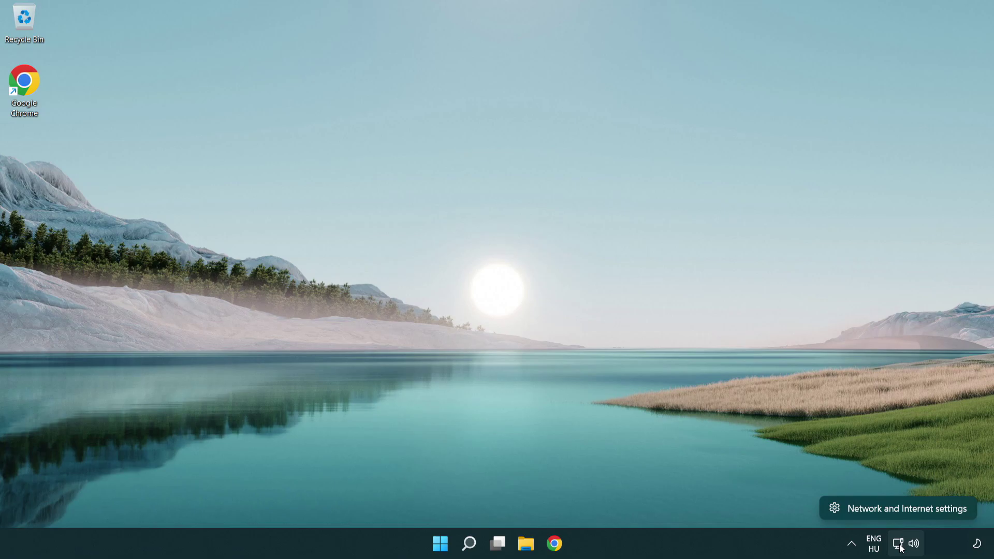
click(900, 508)
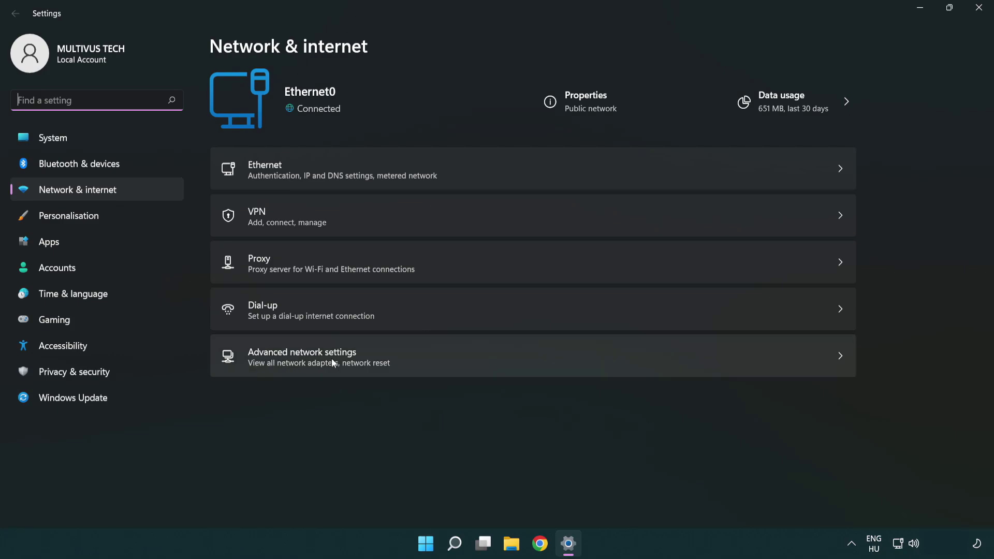
click(535, 364)
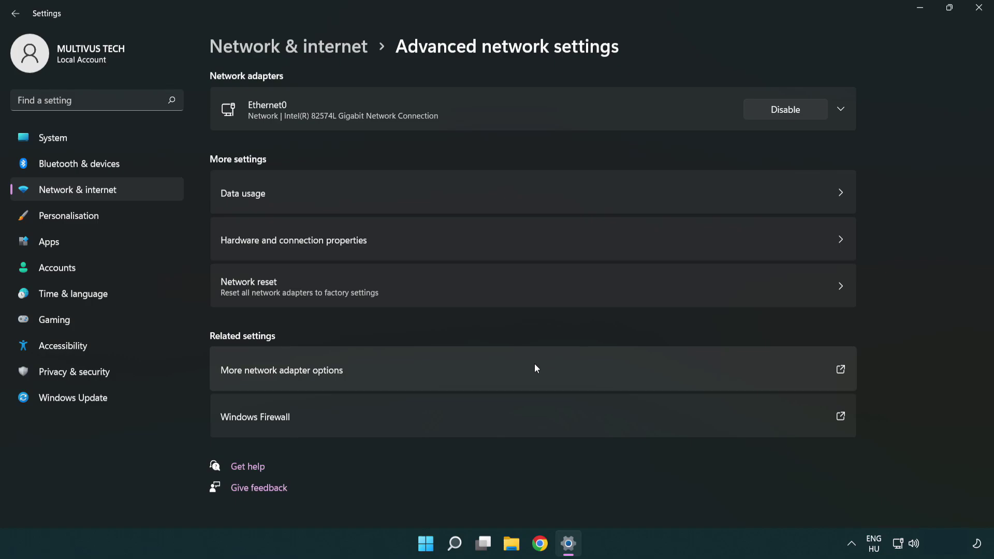
Step: Open the Ethernet0 connection's Properties from the network adapter list
click(305, 373)
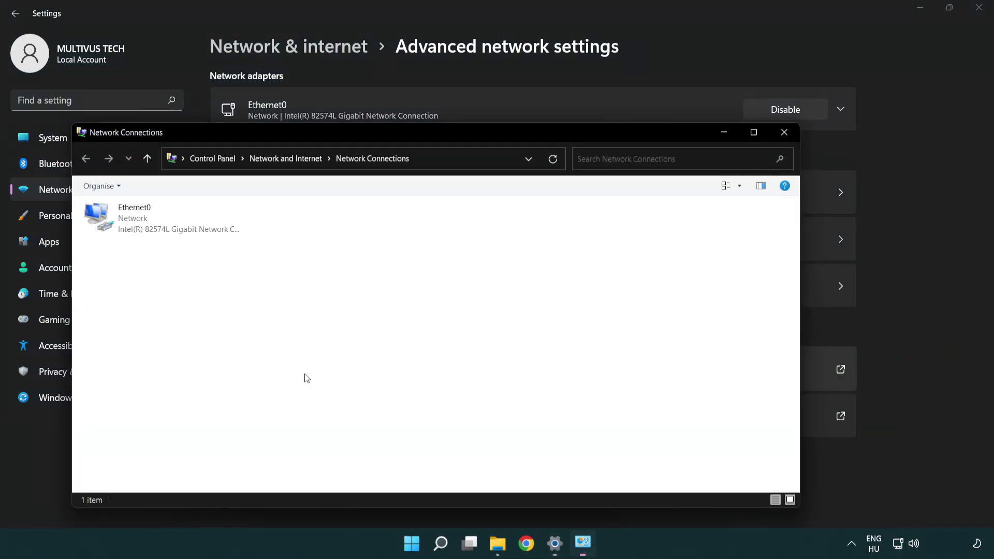
drag(370, 140, 435, 80)
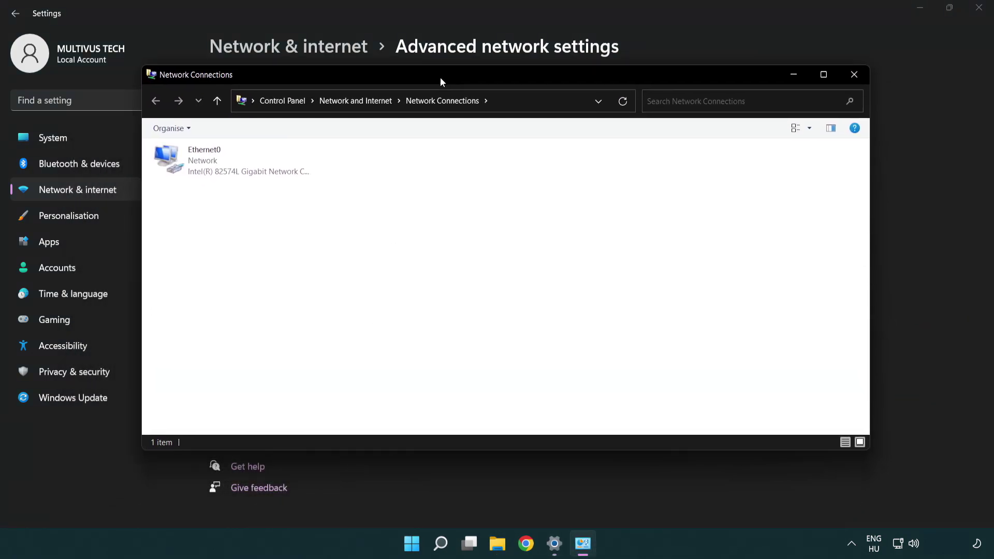
click(204, 169)
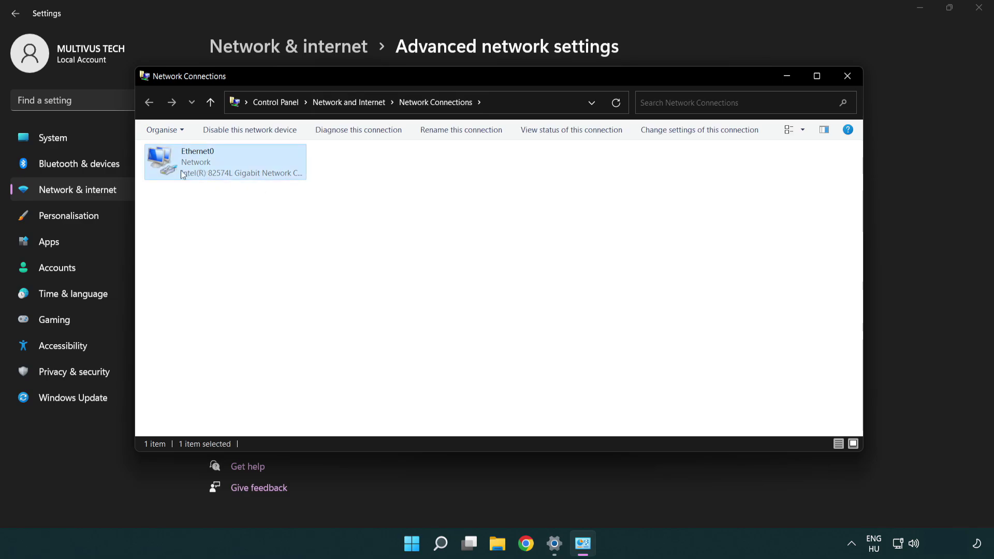
right_click(222, 161)
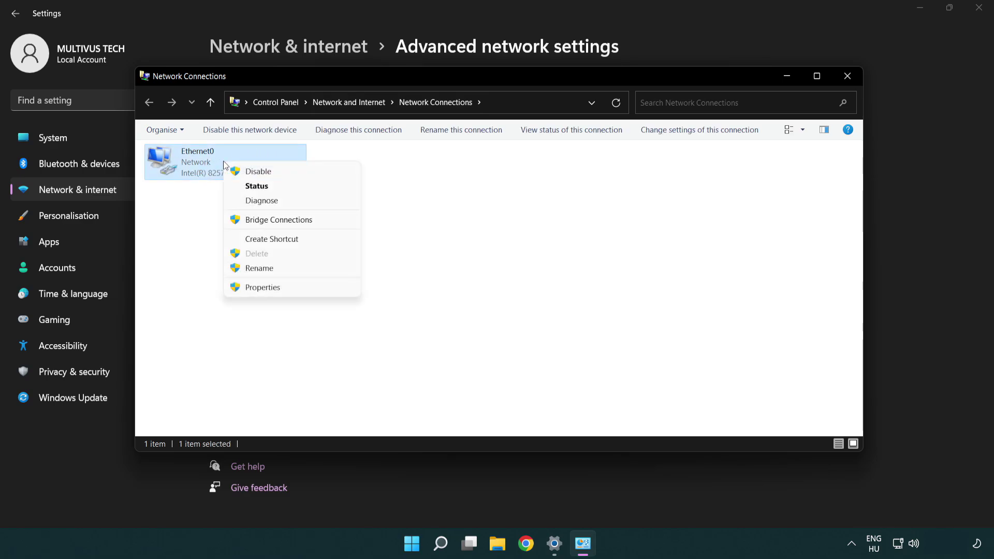
click(299, 290)
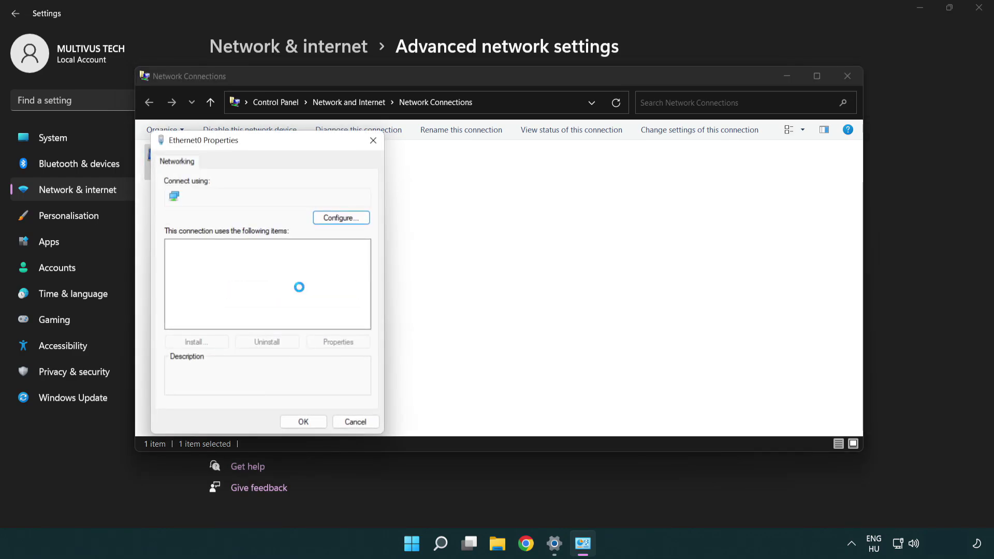
Step: Open the Internet Protocol Version 4 (TCP/IPv4) properties for Ethernet0
drag(256, 143, 481, 133)
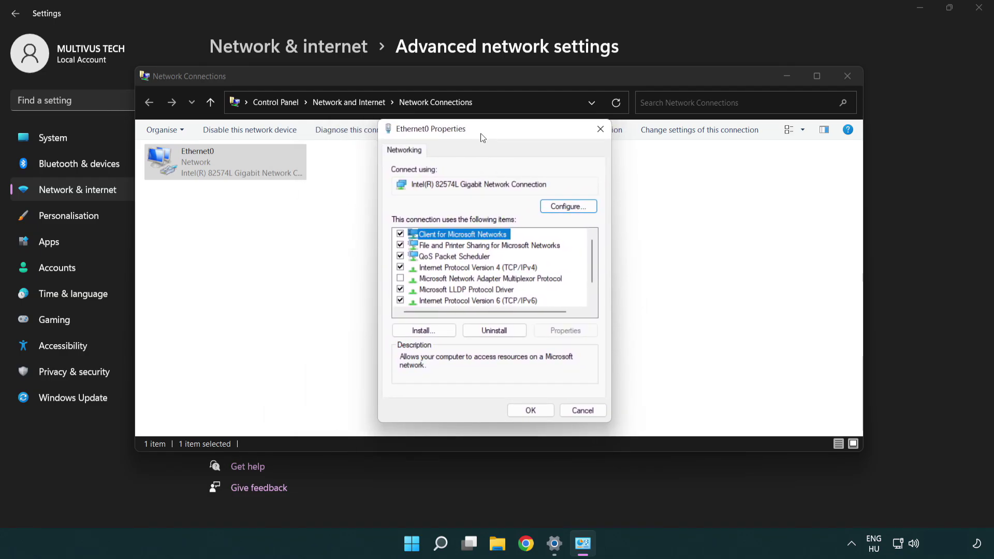
click(457, 268)
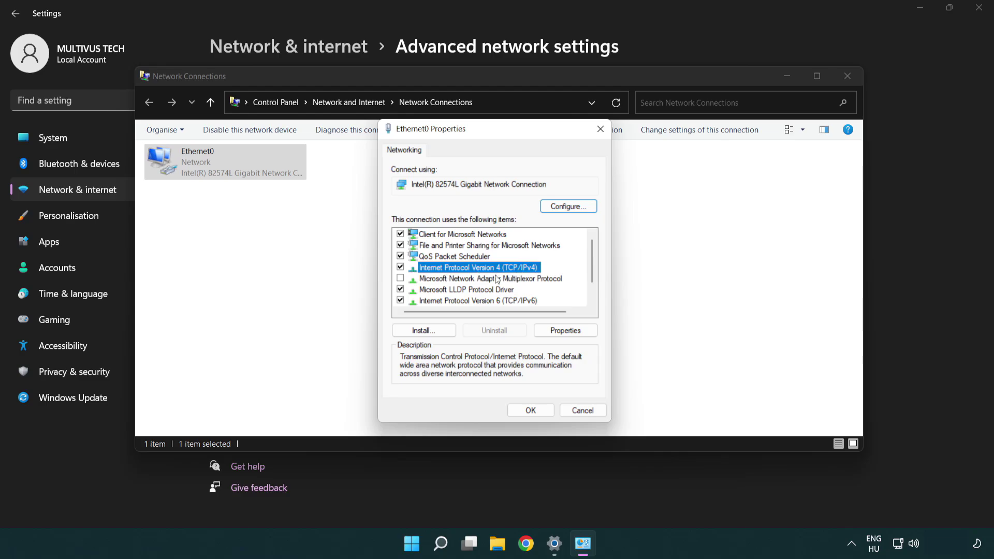
click(566, 335)
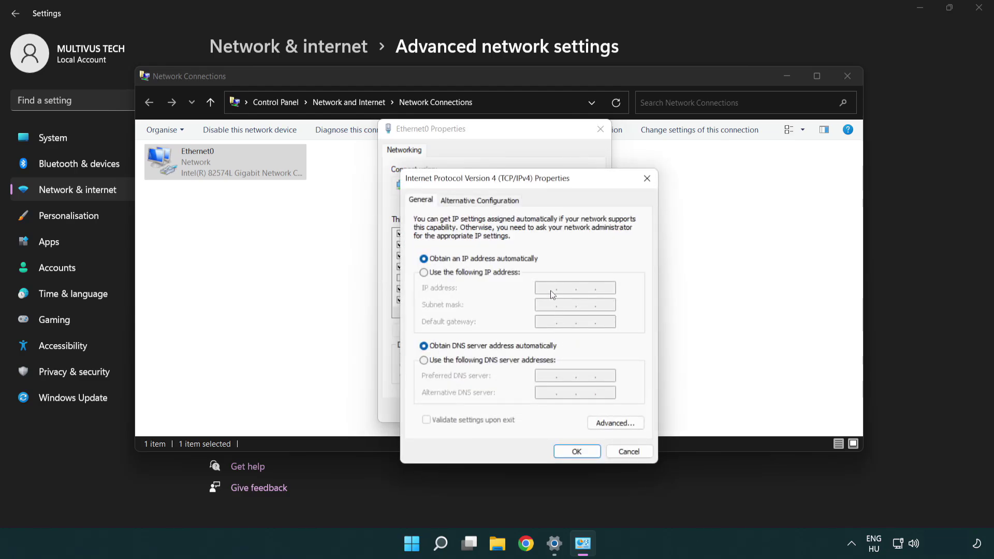
Step: Set Ethernet0's IPv4 DNS servers manually to 8.8.8.8 and 8.8.4.4, and save
drag(532, 187, 498, 143)
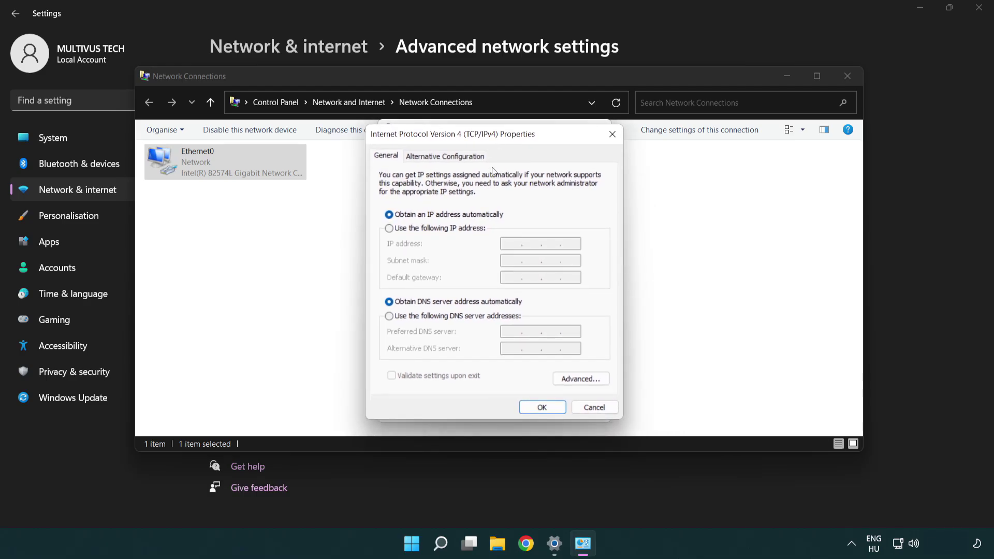
click(405, 319)
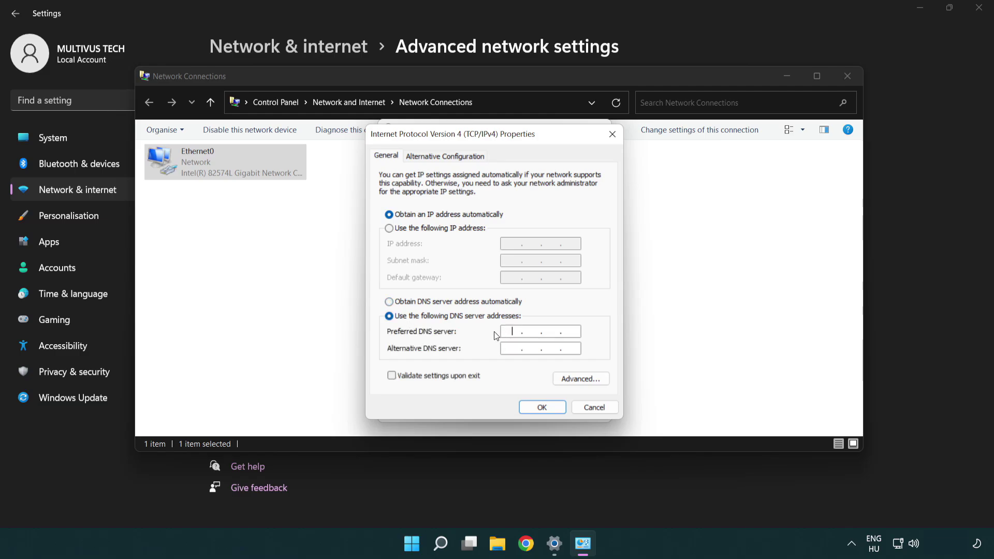
text(8.)
text(8.8.)
text(8)
text(8.8.)
text(4.4)
click(543, 413)
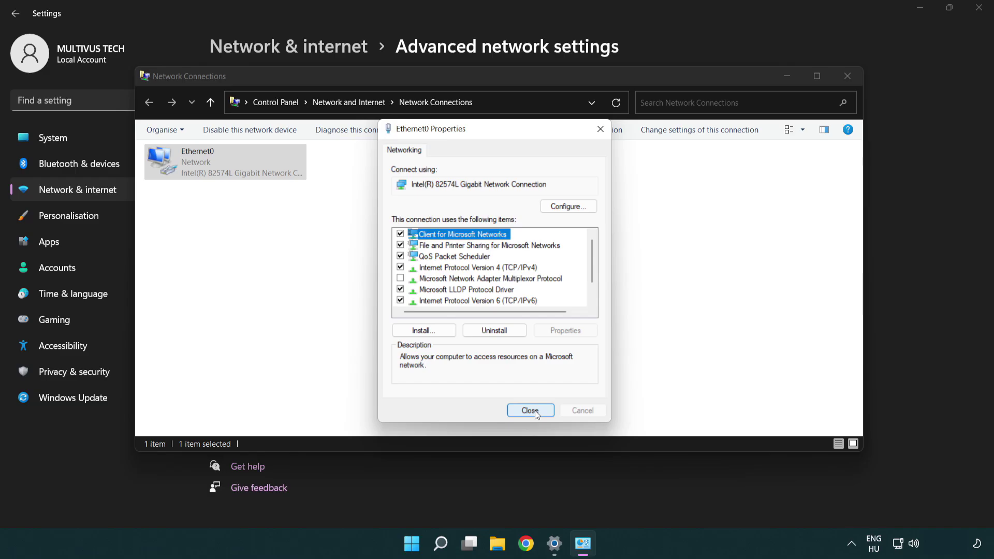
Step: Close Ethernet0 Properties, Network Connections and Settings, then show the Start menu power options
click(535, 414)
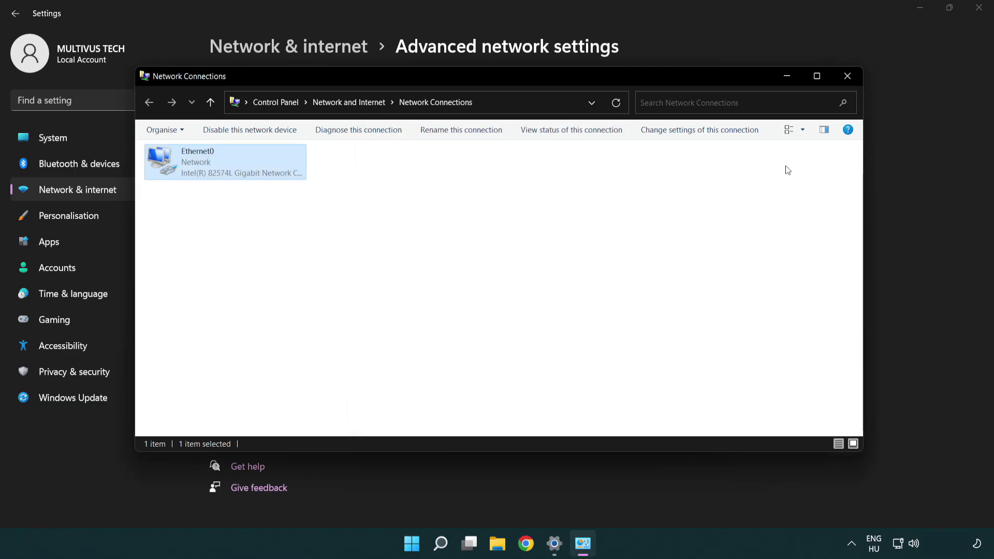
click(848, 76)
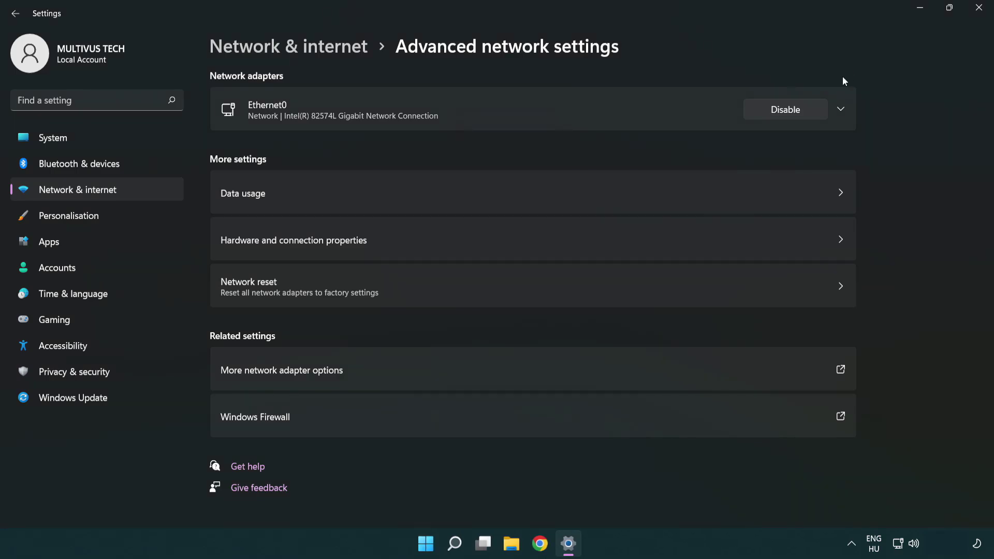
click(978, 10)
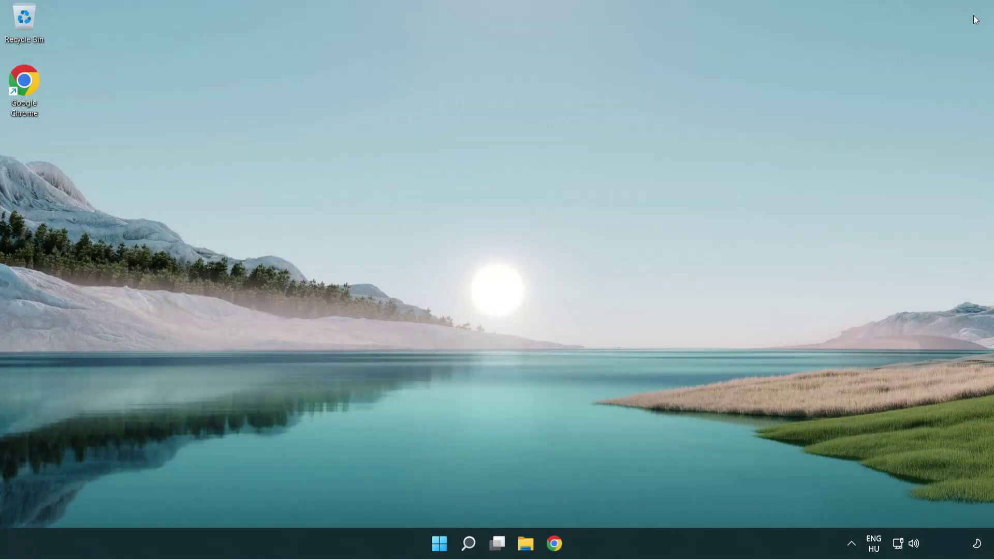
click(440, 542)
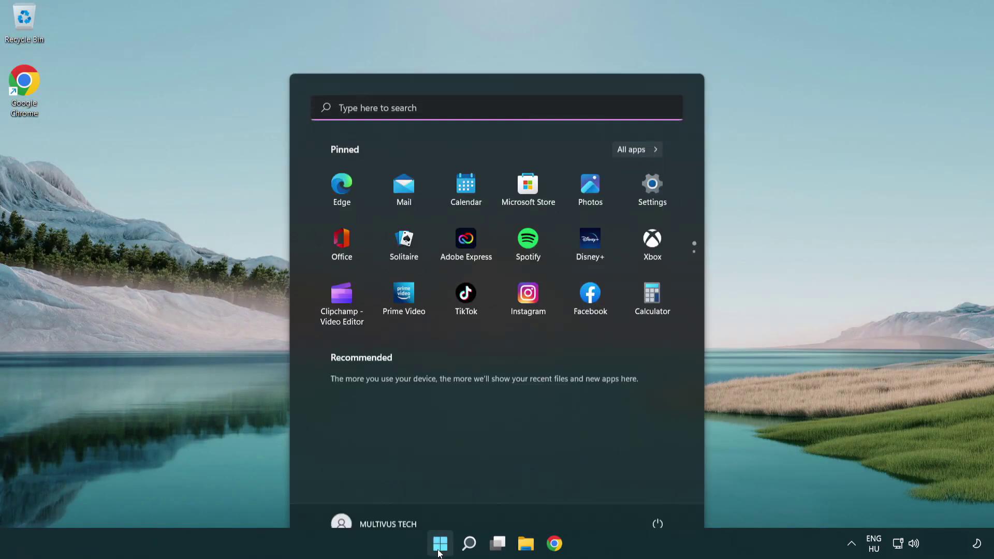
click(659, 501)
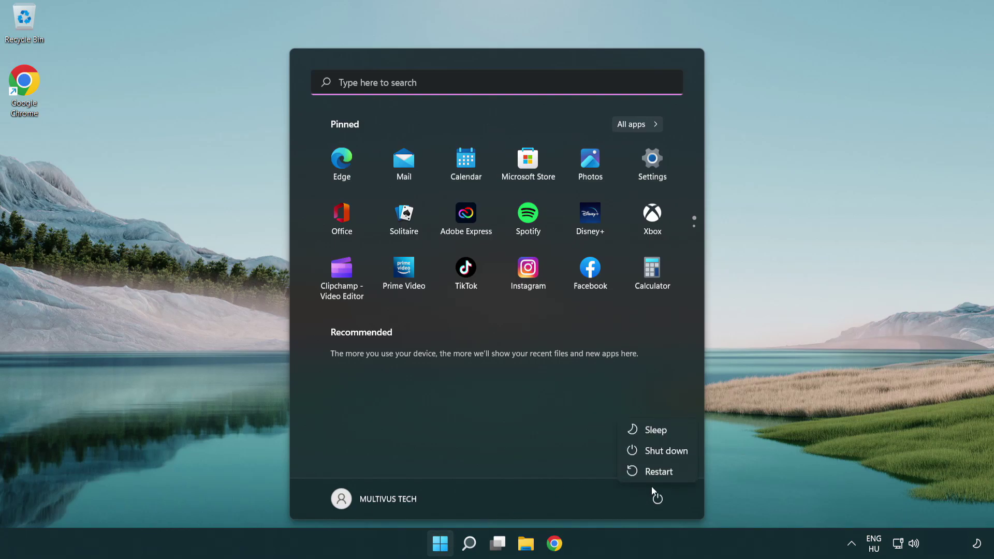